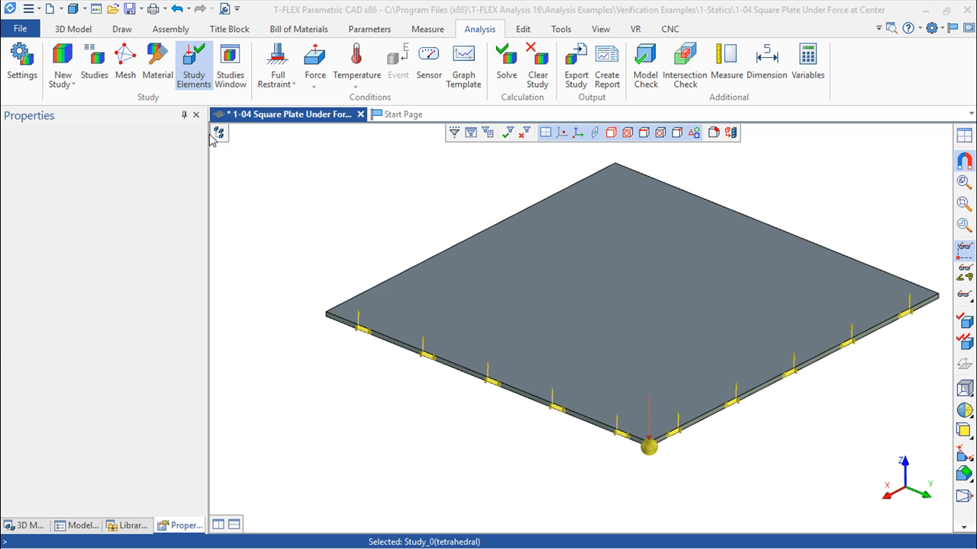
- Show the model tree, collapse the tetrahedral study, and open the Studies branch in a separate, enlarged window
{"action": "left_click", "coordinate": [219, 136]}
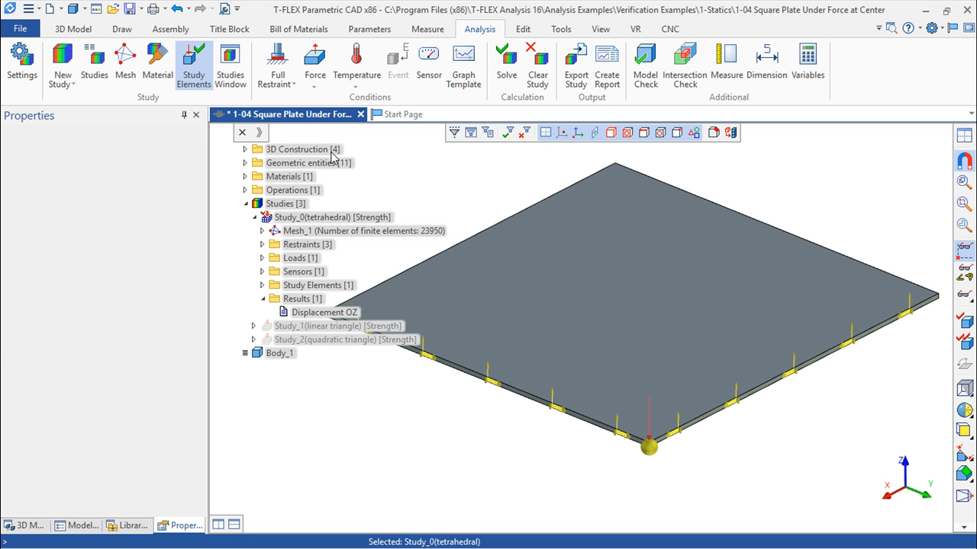
{"action": "left_click", "coordinate": [254, 218]}
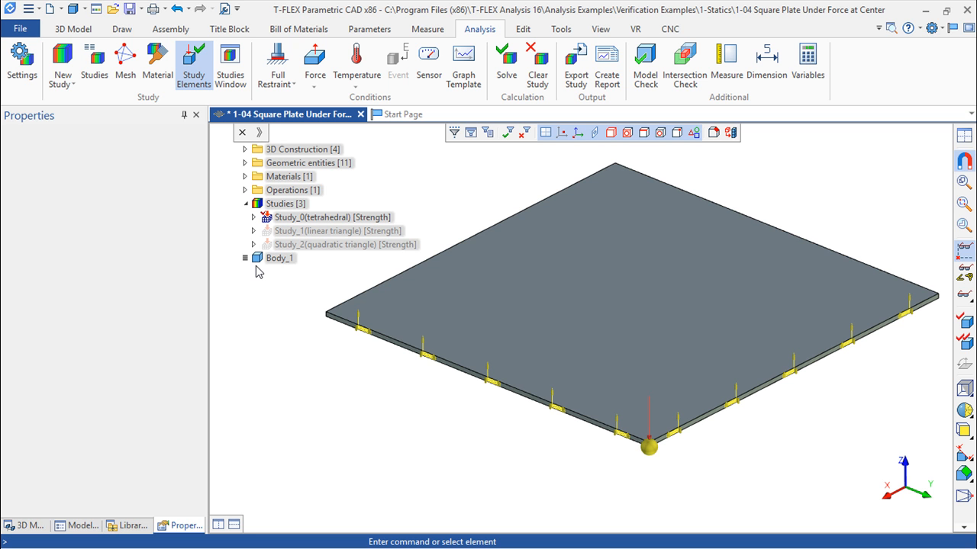
{"action": "right_click", "coordinate": [280, 209]}
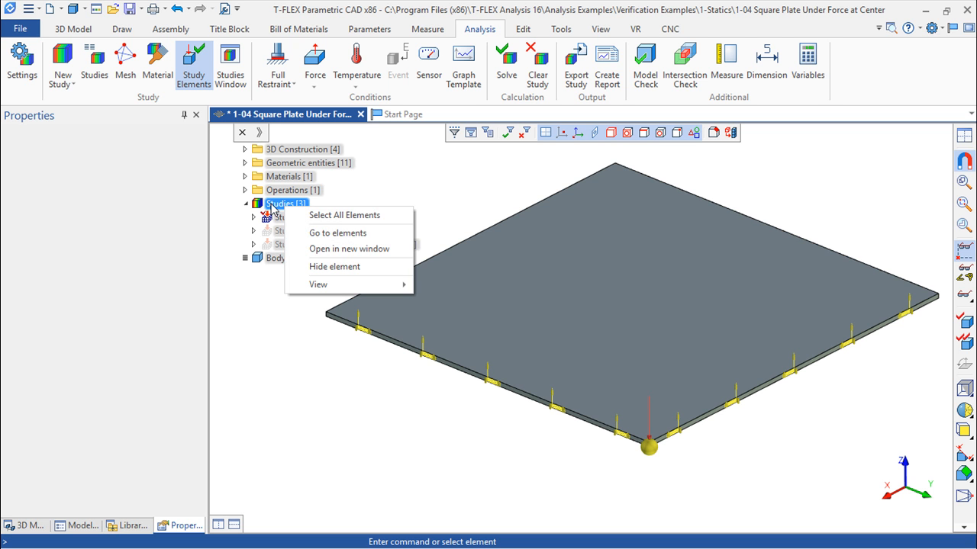
{"action": "left_click", "coordinate": [351, 250]}
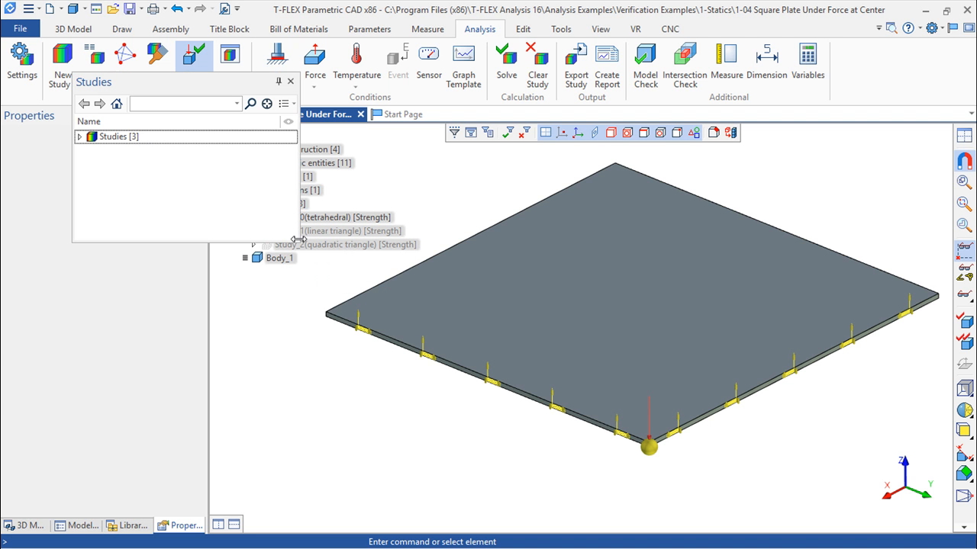
{"action": "left_click_drag", "start_coordinate": [299, 240], "coordinate": [436, 484]}
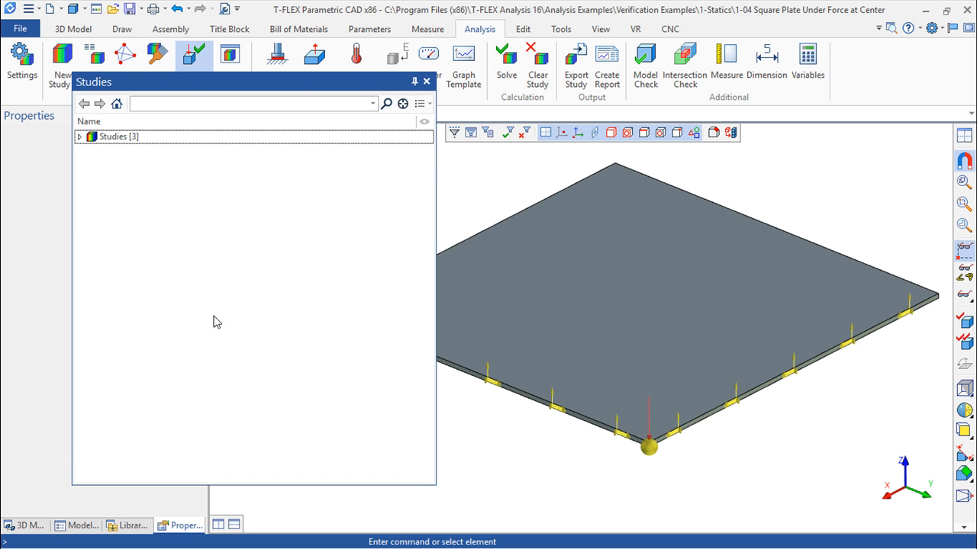
- Expand the tetrahedral study's mesh and restraints to review its contents, and close the separate Studies window
{"action": "left_click", "coordinate": [80, 137]}
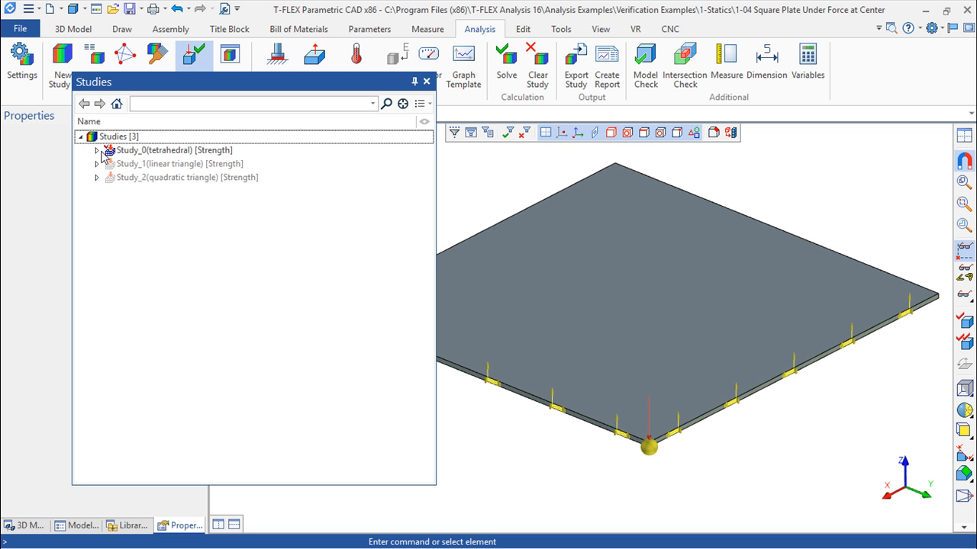
{"action": "left_click", "coordinate": [98, 151]}
{"action": "left_click", "coordinate": [113, 164]}
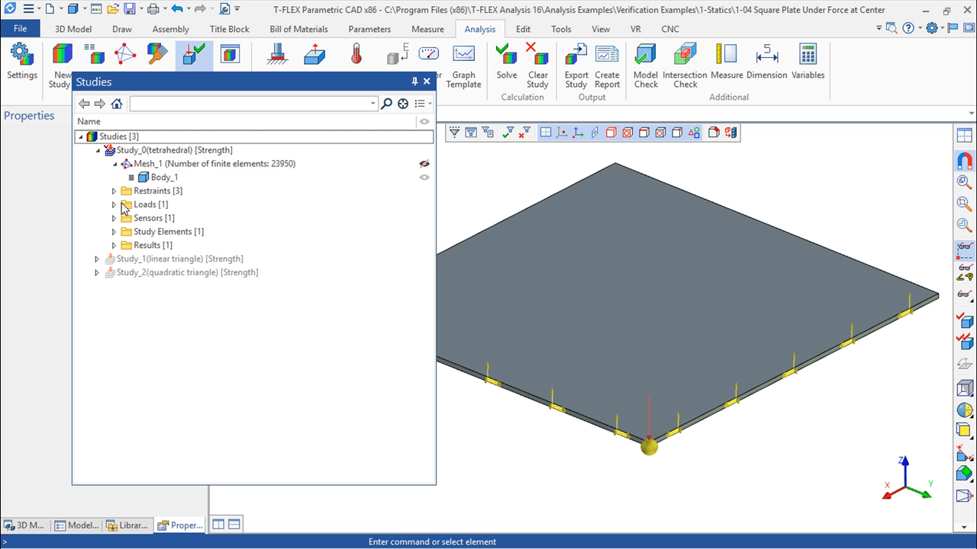
{"action": "left_click", "coordinate": [113, 191]}
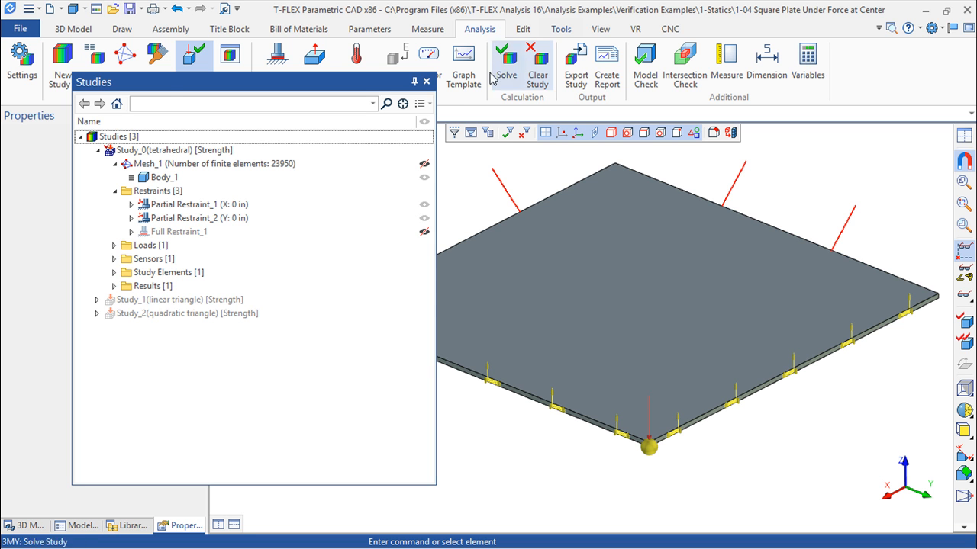
{"action": "left_click", "coordinate": [426, 81]}
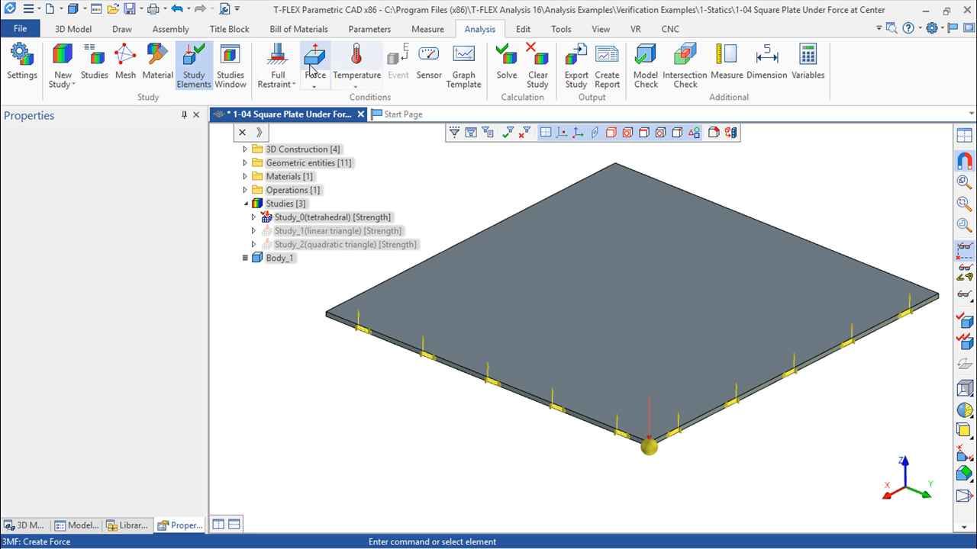
- Make a copy of Study_2(quadratic triangle) from the studies list and close the list
{"action": "left_click", "coordinate": [95, 66]}
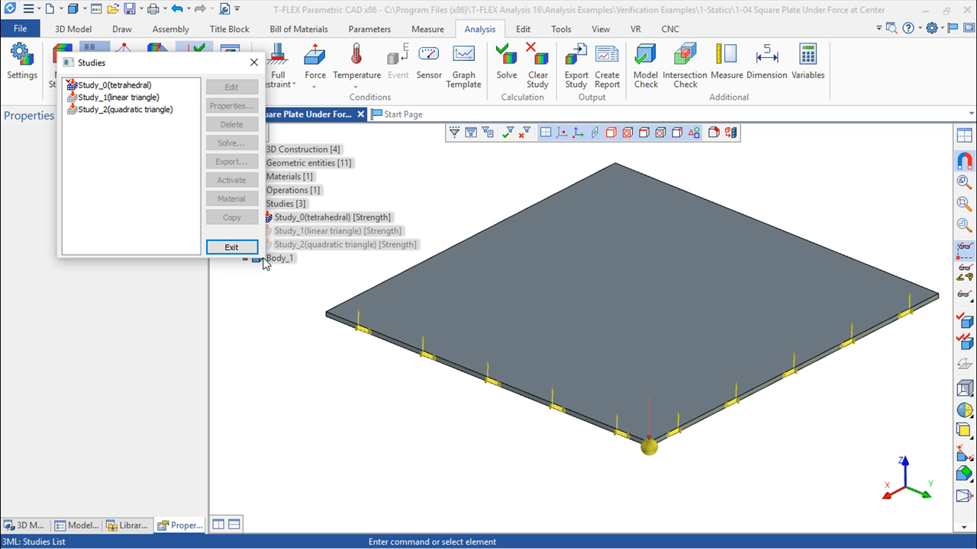
{"action": "left_click", "coordinate": [107, 97]}
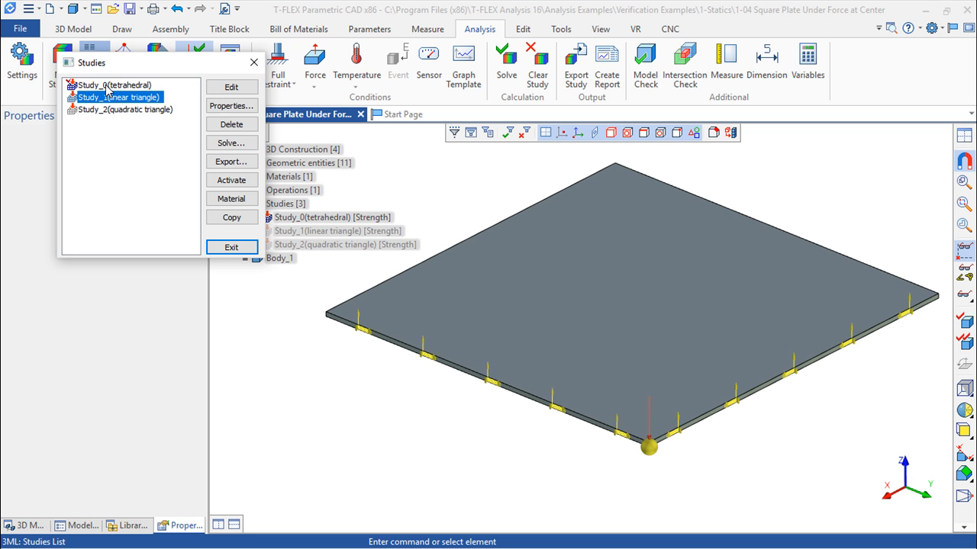
{"action": "left_click", "coordinate": [107, 85]}
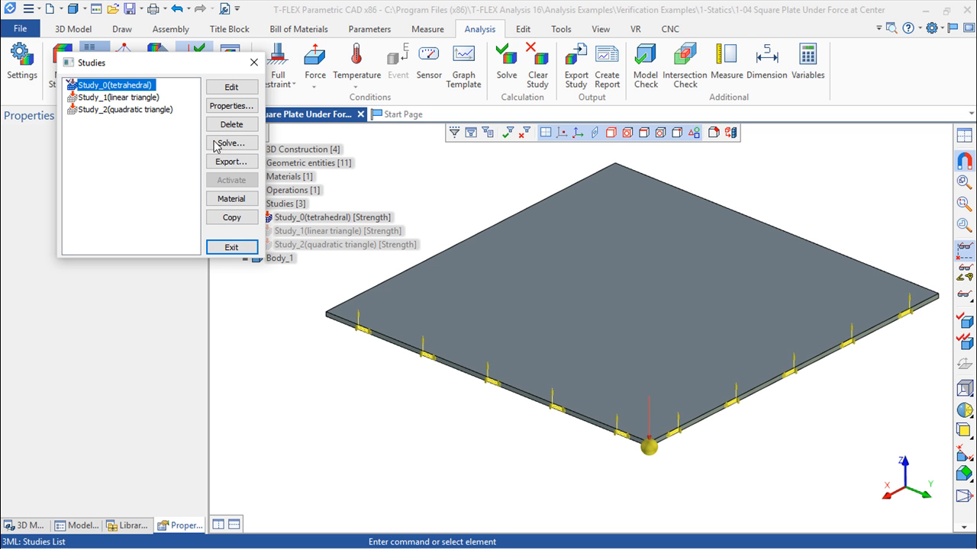
{"action": "left_click", "coordinate": [107, 110]}
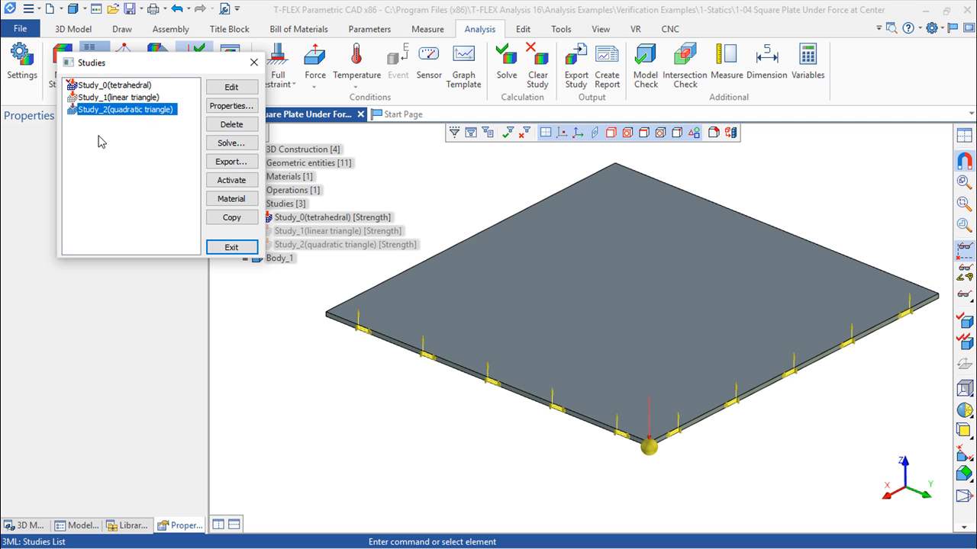
{"action": "left_click", "coordinate": [236, 220]}
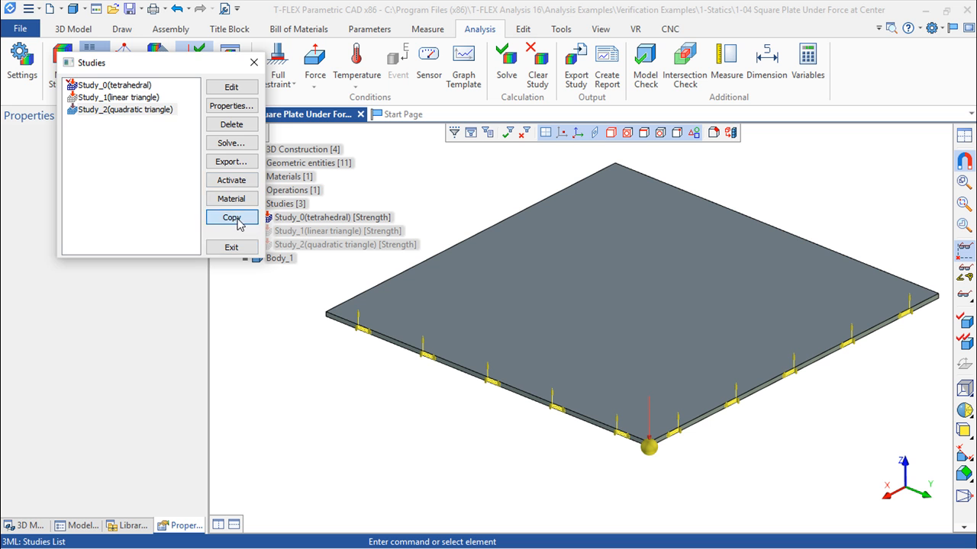
{"action": "left_click", "coordinate": [184, 221]}
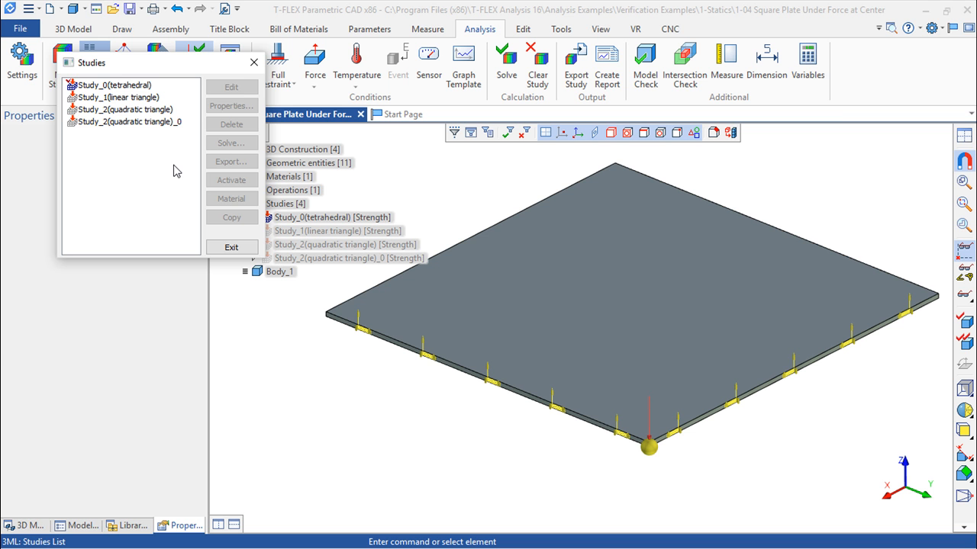
{"action": "left_click", "coordinate": [255, 63]}
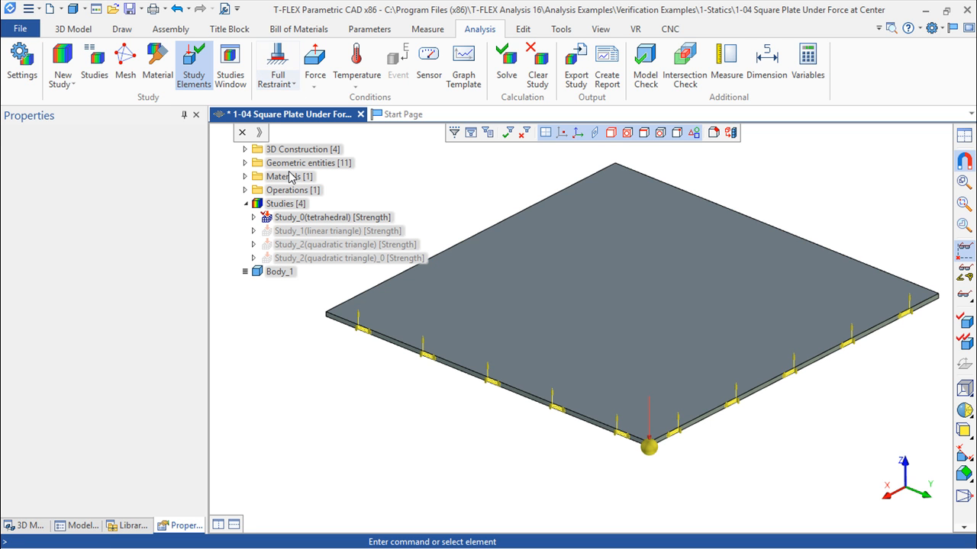
- Open the parameters of Study_0(tetrahedral) and review its general properties, including the study name and type
{"action": "right_click", "coordinate": [291, 218]}
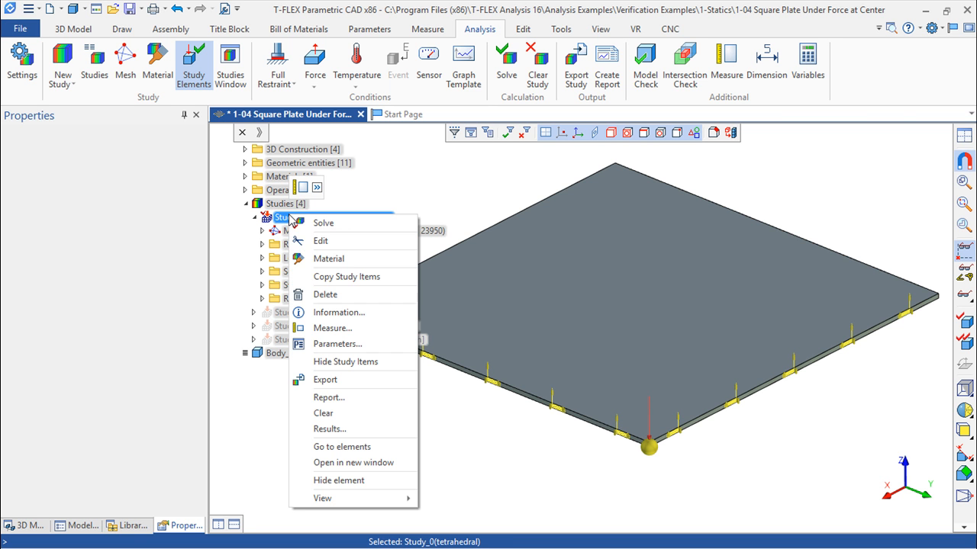
{"action": "left_click", "coordinate": [345, 344]}
{"action": "left_click_drag", "start_coordinate": [432, 97], "coordinate": [459, 110]}
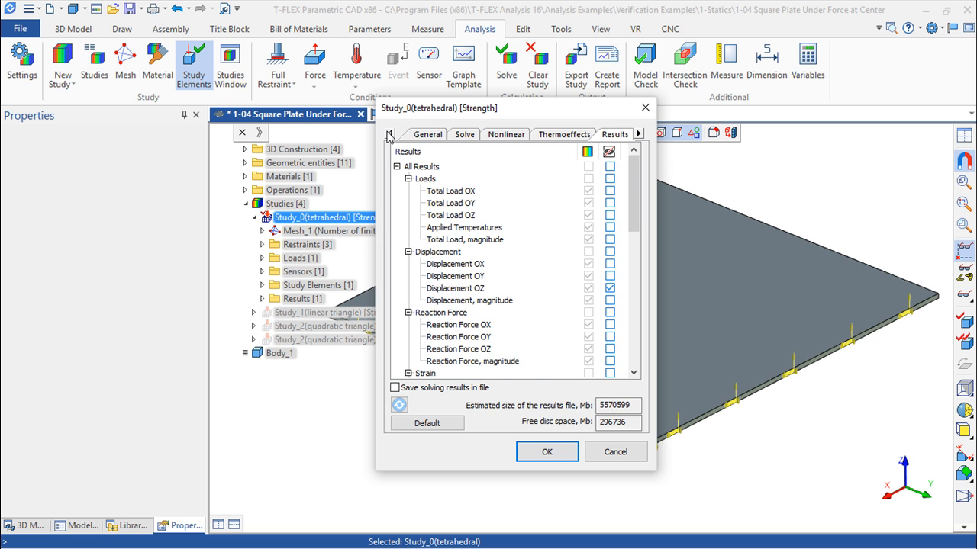
{"action": "left_click", "coordinate": [425, 135]}
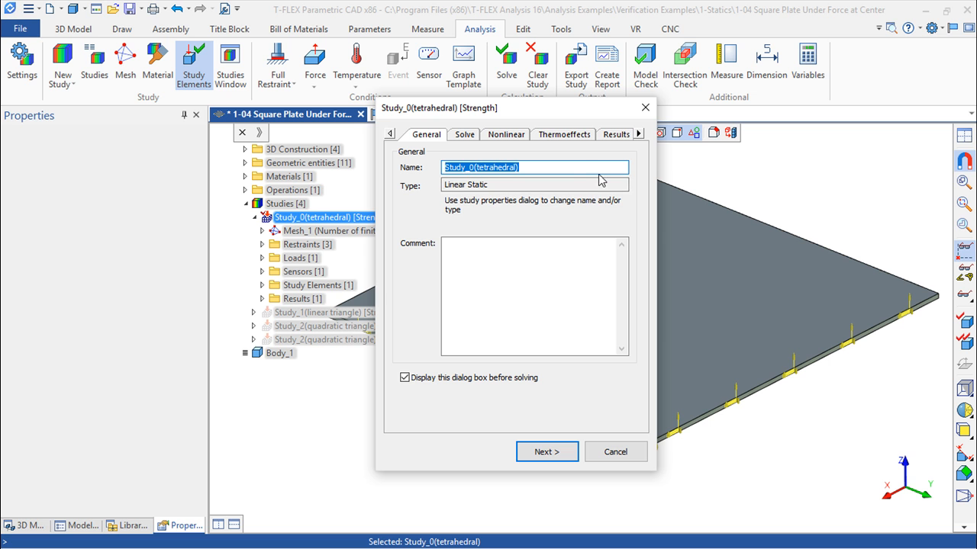
{"action": "left_click", "coordinate": [491, 184]}
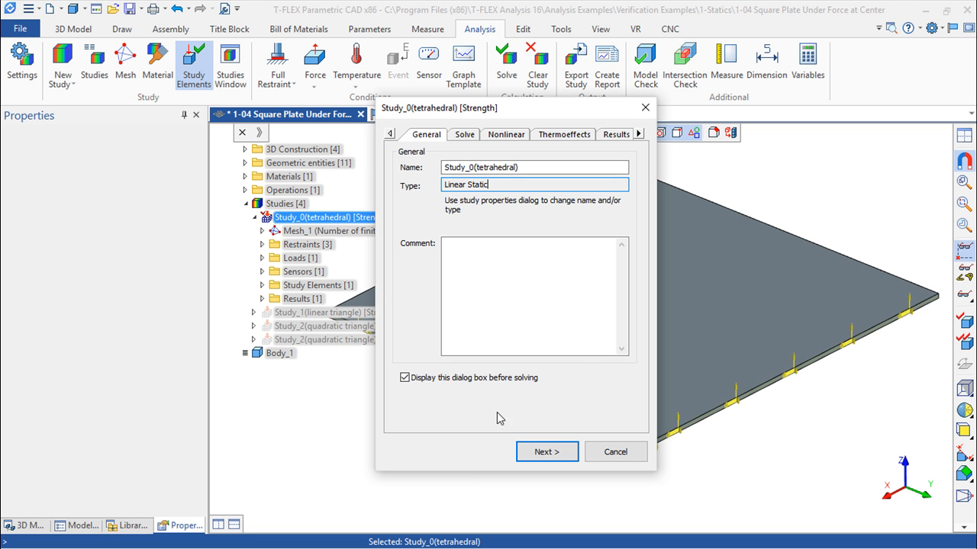
- Review the result quantities offered for the tetrahedral study, from loads and displacements through to strain
{"action": "left_click", "coordinate": [638, 134]}
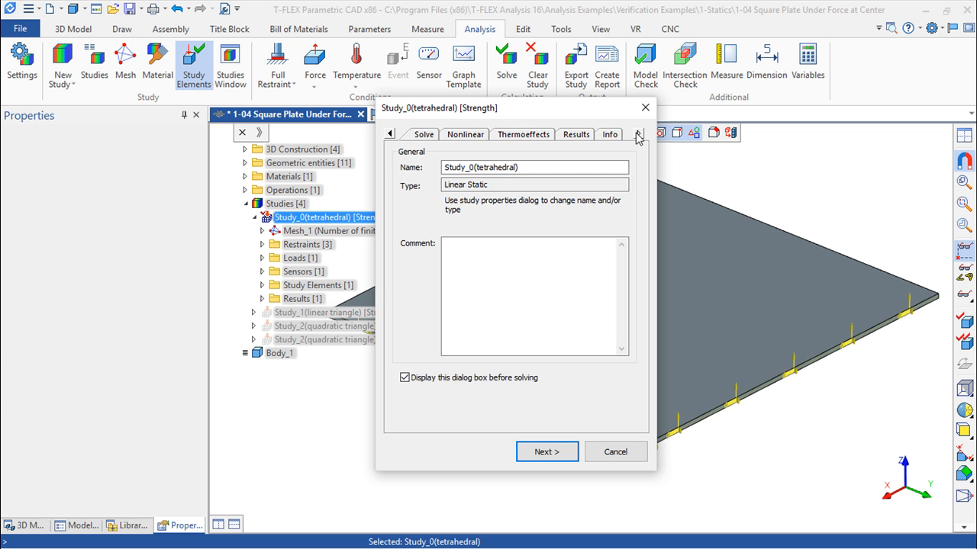
{"action": "left_click", "coordinate": [578, 137]}
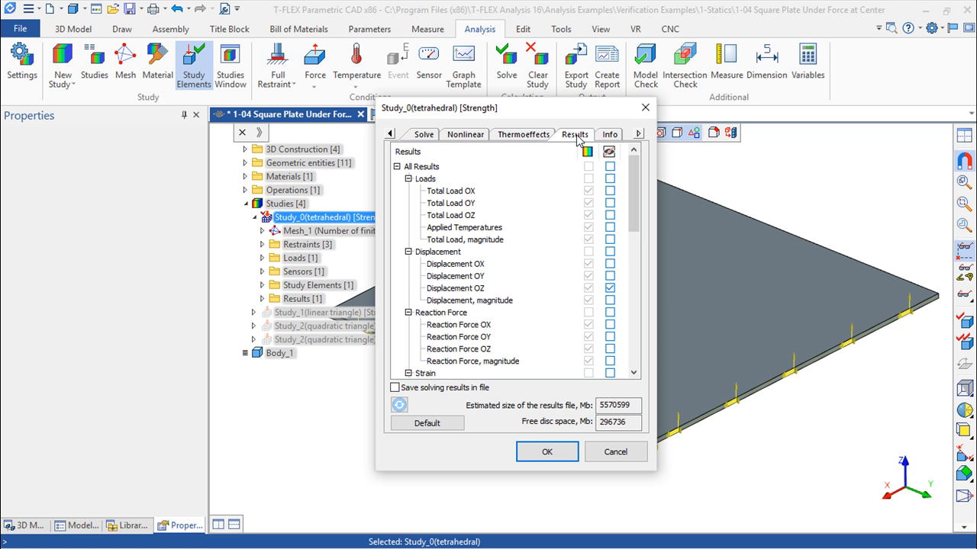
{"action": "left_click_drag", "start_coordinate": [633, 207], "coordinate": [667, 220]}
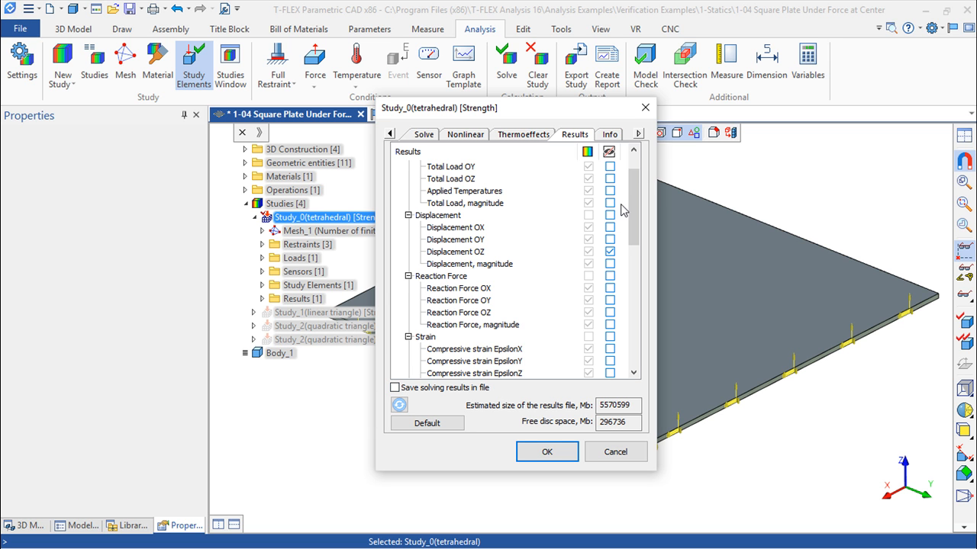
- Read through the tetrahedral study's report on the last successful calculation and cancel the parameters dialog
{"action": "left_click", "coordinate": [610, 136]}
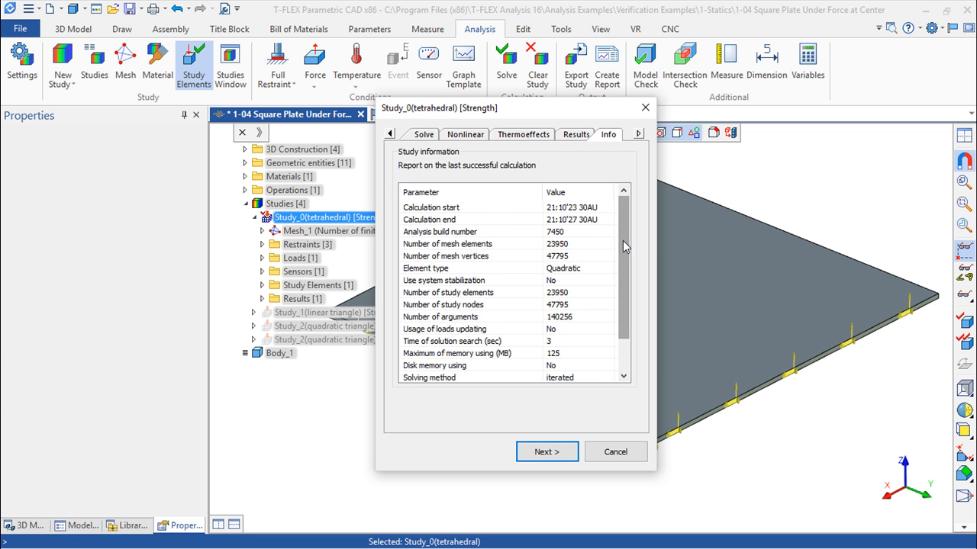
{"action": "scroll", "coordinate": [624, 246], "scroll_direction": "down", "scroll_amount": 3}
{"action": "scroll", "coordinate": [534, 282], "scroll_direction": "up", "scroll_amount": 3}
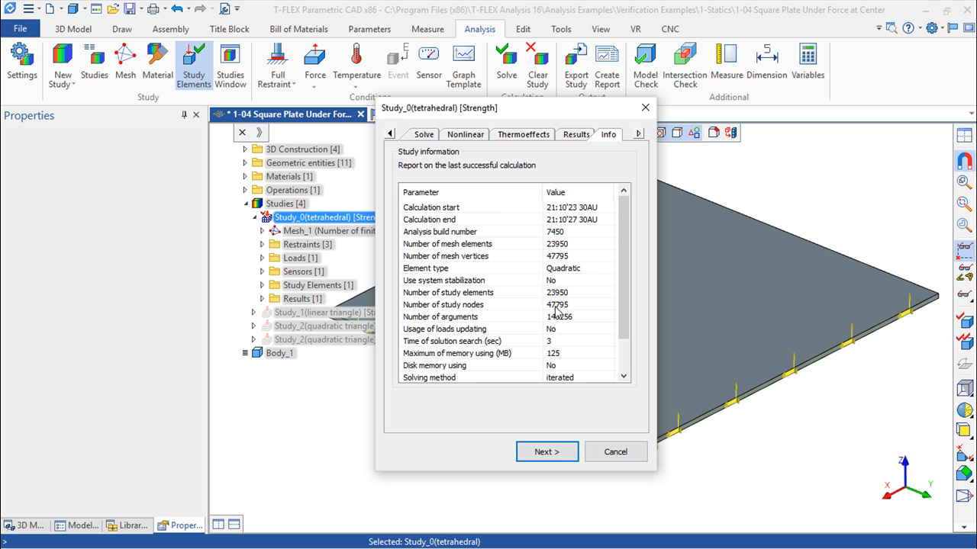
{"action": "left_click_drag", "start_coordinate": [624, 320], "coordinate": [625, 345]}
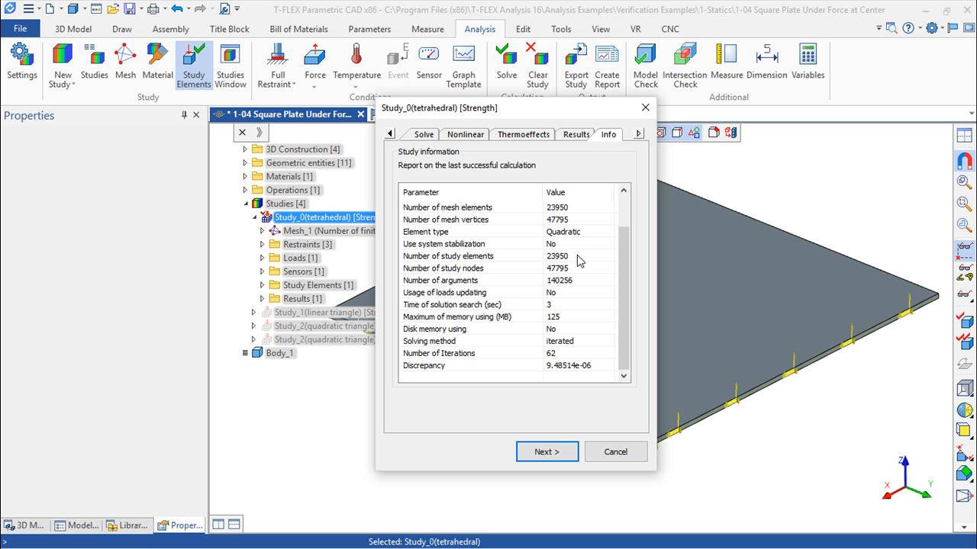
{"action": "left_click", "coordinate": [619, 455]}
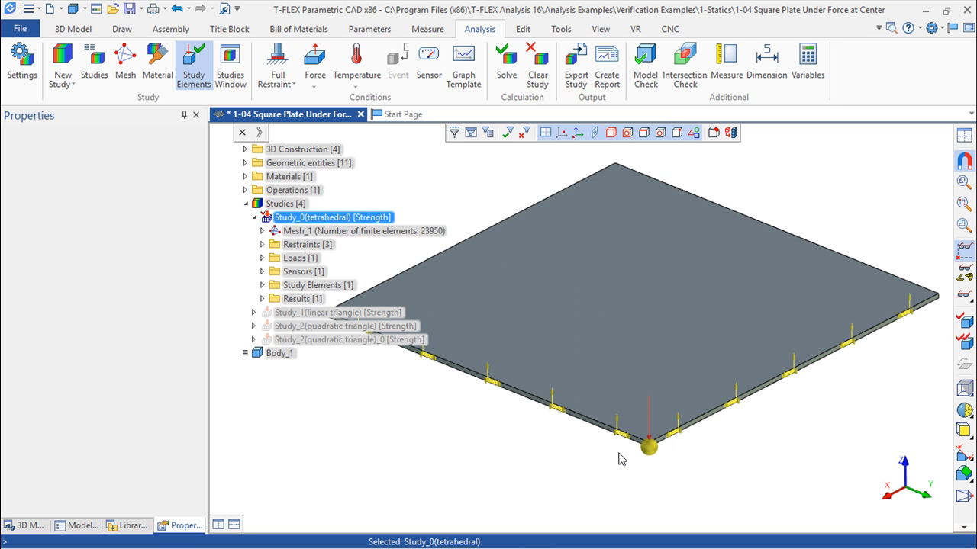